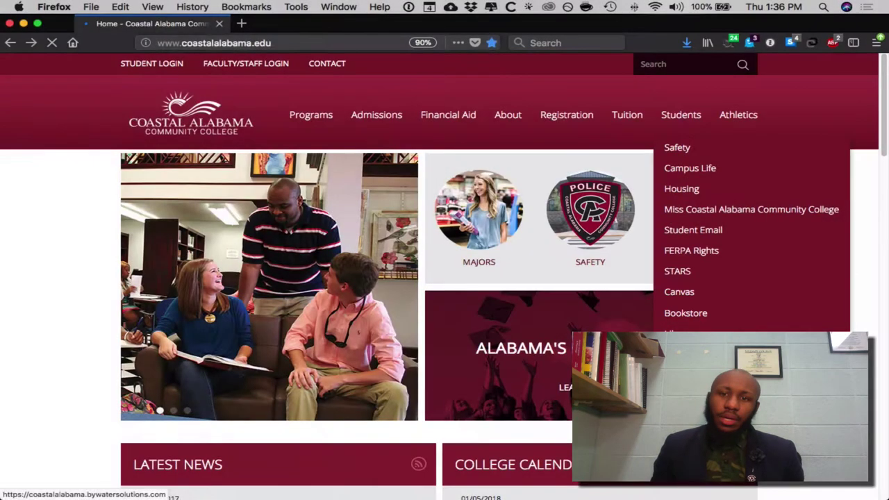
# Step: Go to the Library page under Students on the Coastal Alabama Community College site
pyautogui.click(677, 334)
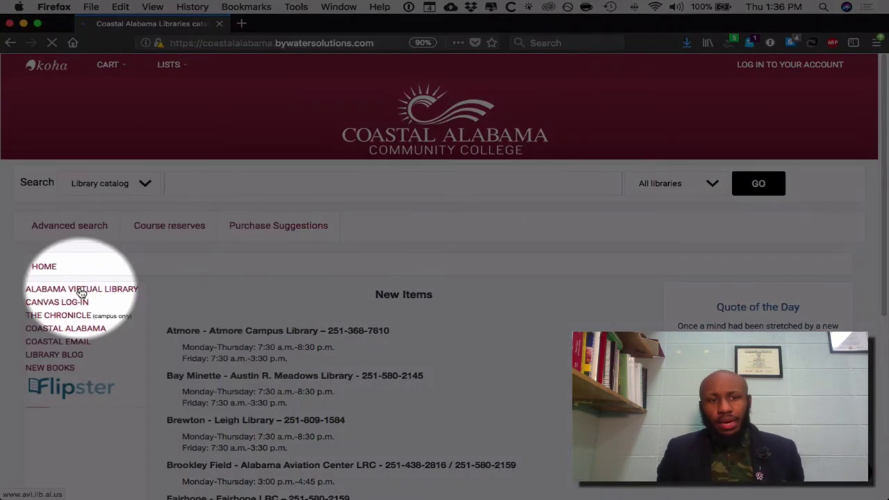
# Step: Follow the Alabama Virtual Library link in the Koha catalog's left sidebar
pyautogui.click(81, 293)
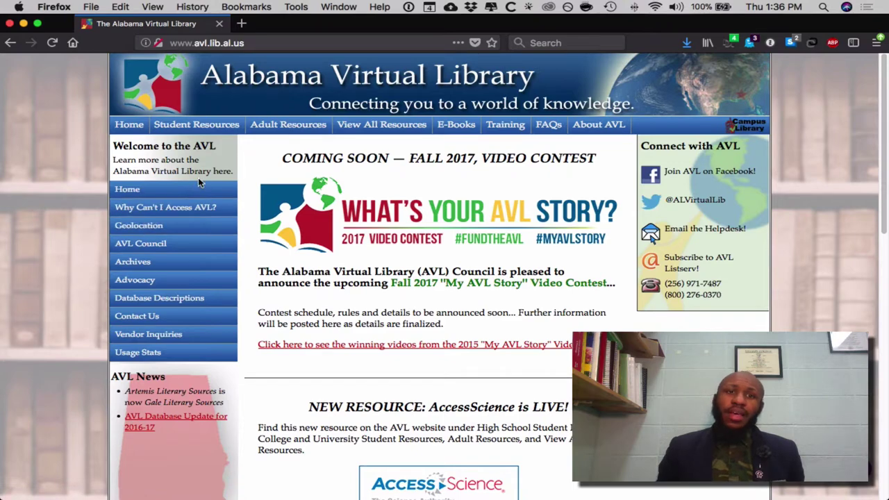
pyautogui.moveTo(196, 124)
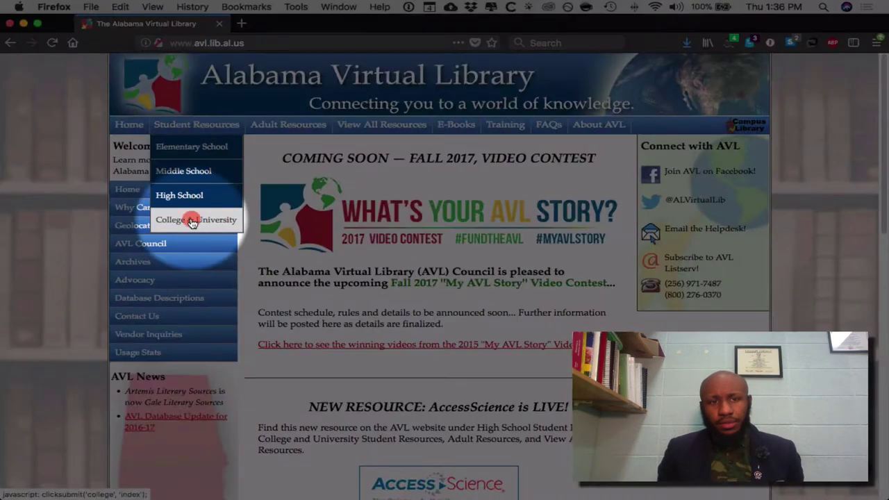
# Step: Open Academic Search Premier from the College & University student resources list
pyautogui.click(193, 221)
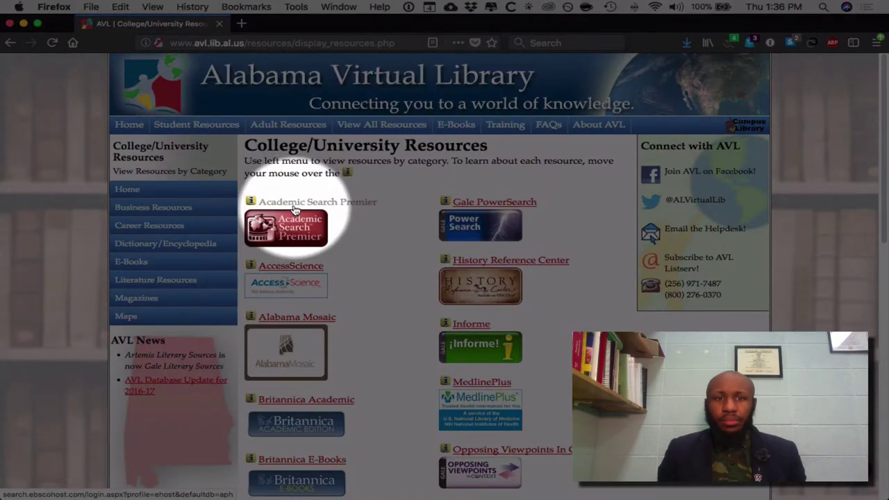
pyautogui.click(294, 209)
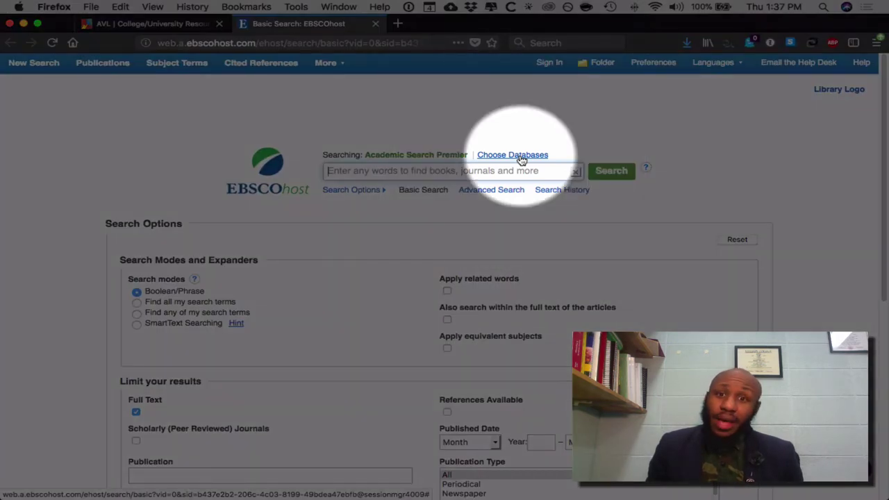
# Step: Swap the searched database from Academic Search Premier to CINAHL with Full Text
pyautogui.click(521, 158)
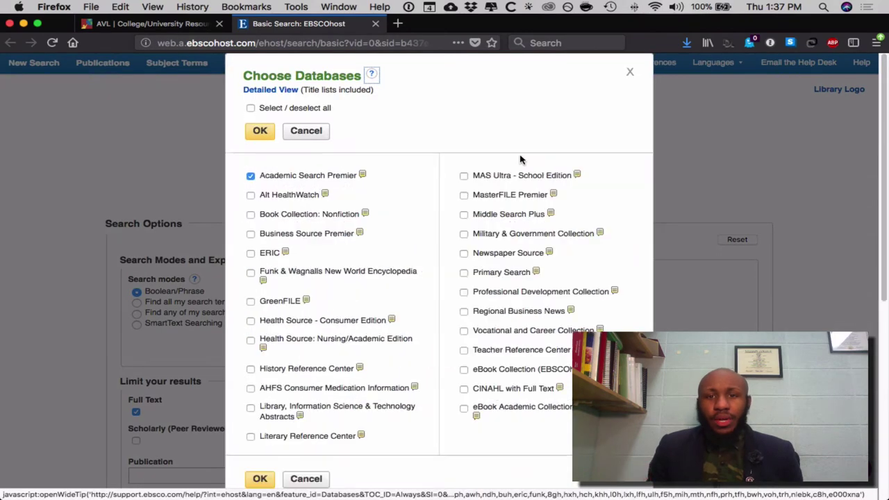
pyautogui.click(251, 177)
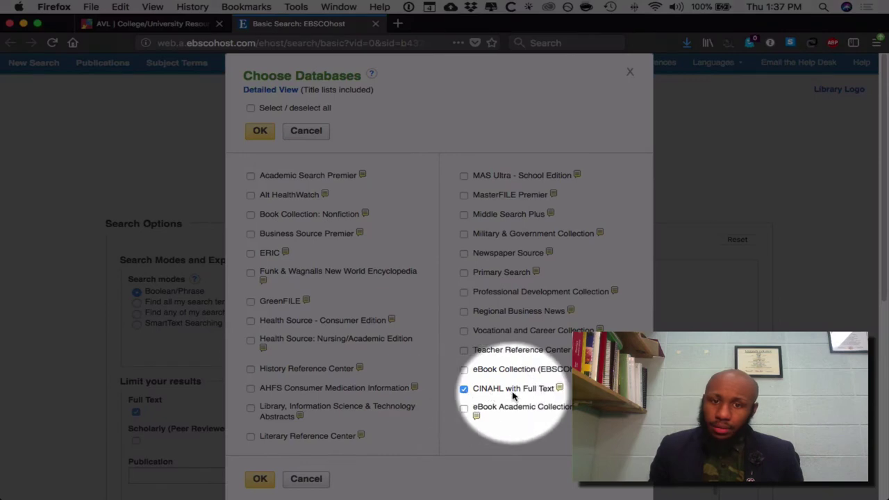
pyautogui.doubleClick(513, 391)
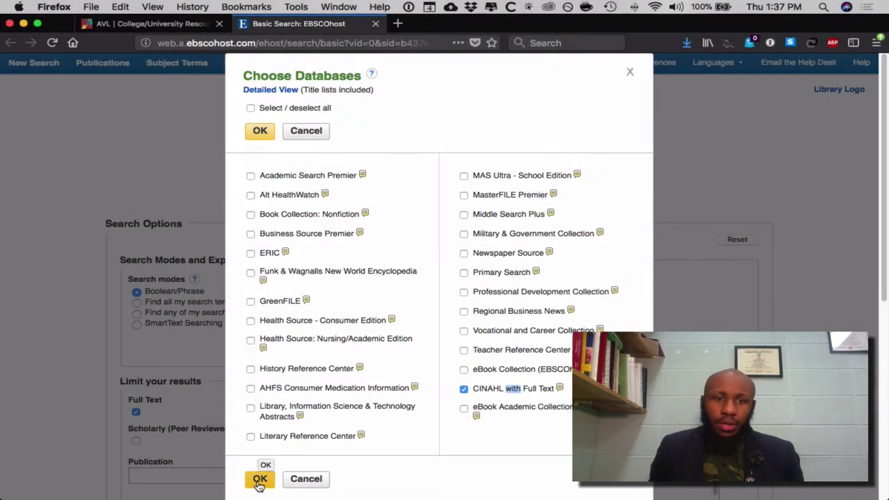
pyautogui.click(259, 480)
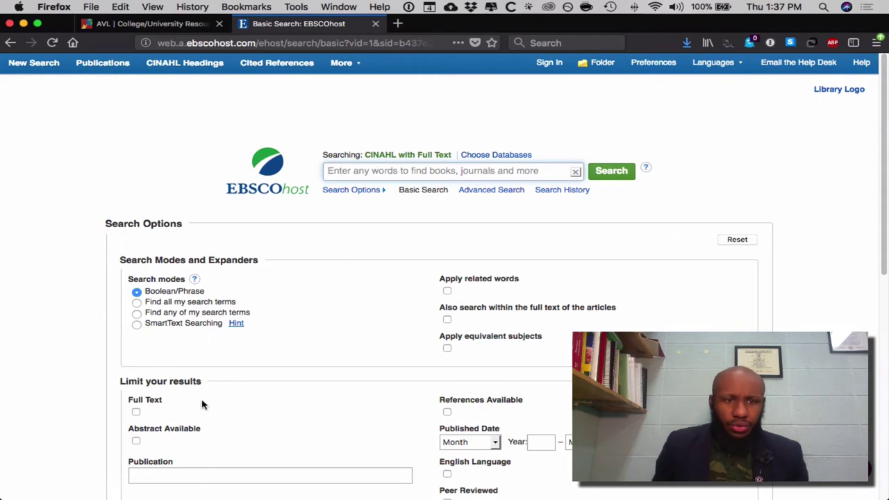
# Step: Enable the Full Text and Peer Reviewed limiters and set the publication start year to 2014
pyautogui.click(136, 412)
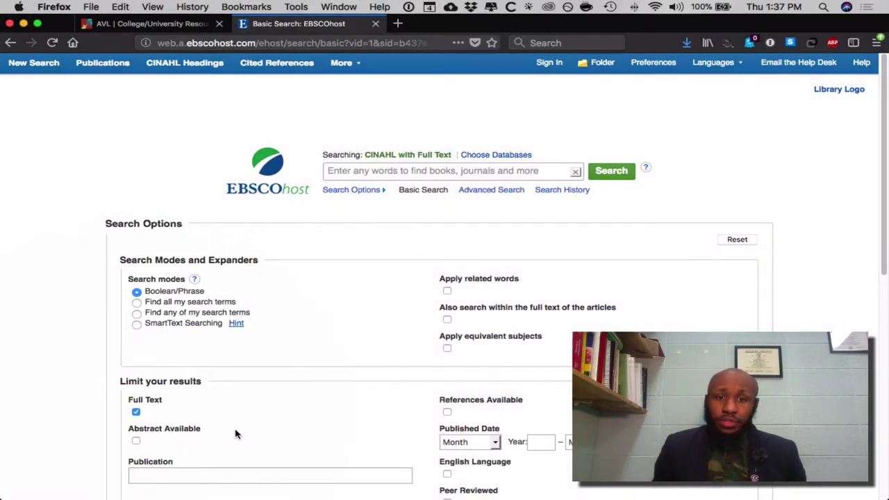
pyautogui.scroll(-3, 488, 459)
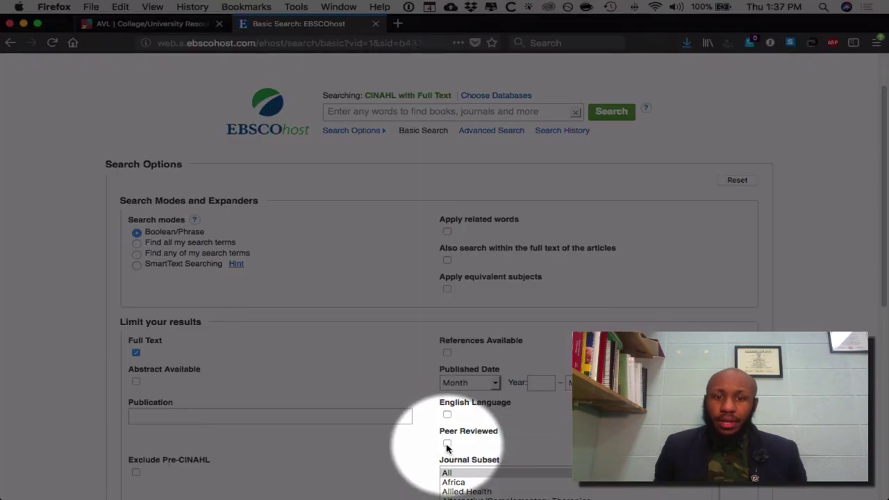
pyautogui.click(448, 444)
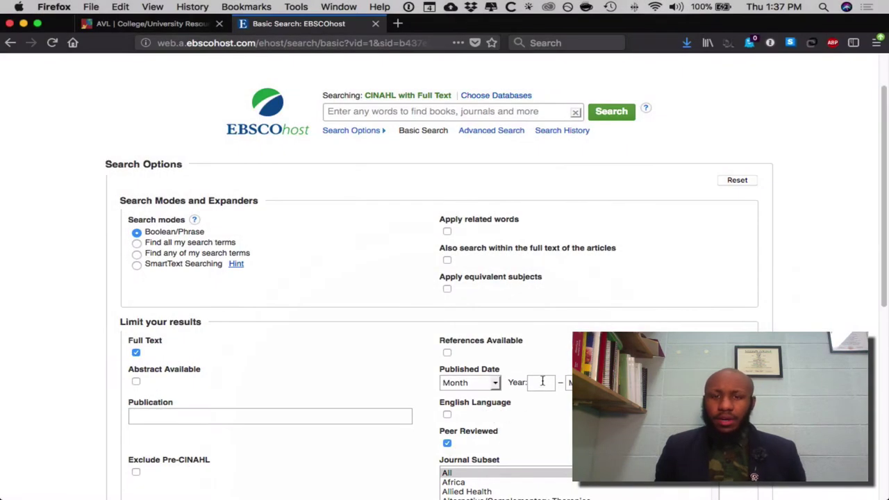
pyautogui.click(541, 383)
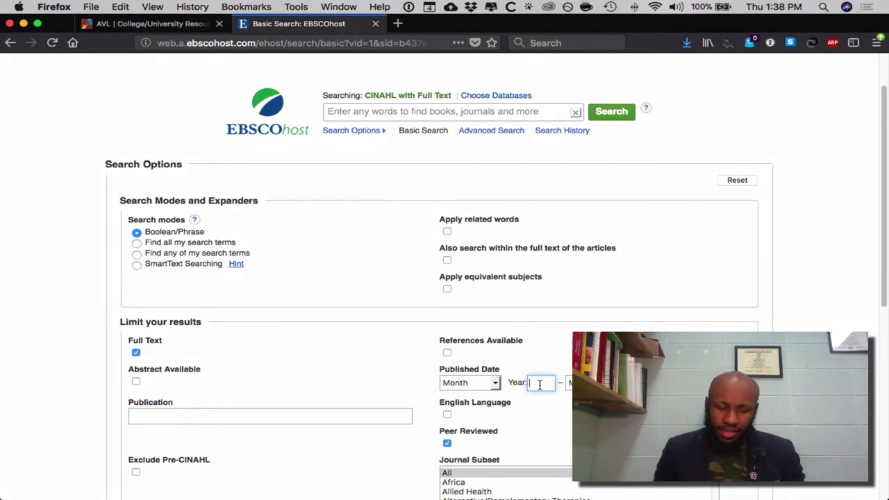
pyautogui.write('2')
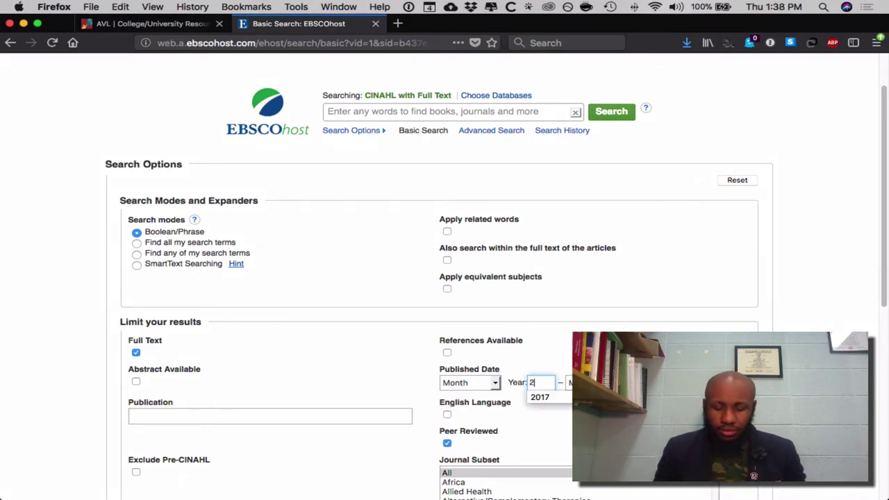
pyautogui.write('014')
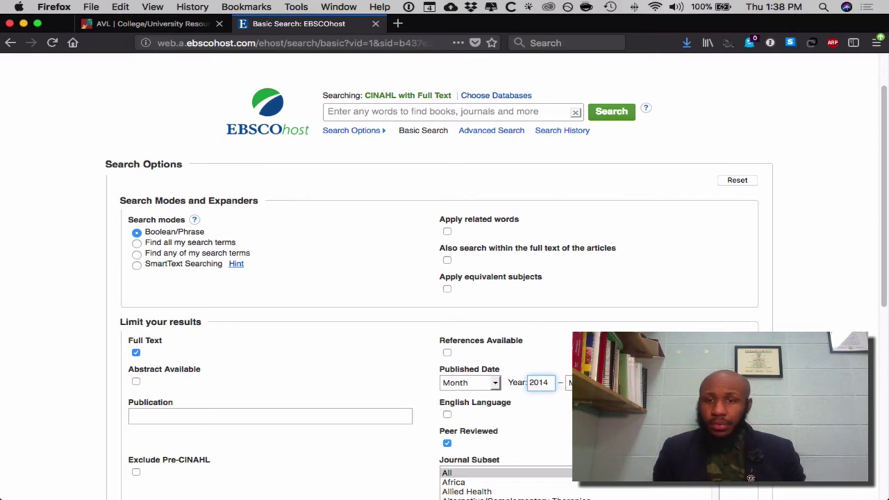
pyautogui.press('Tab')
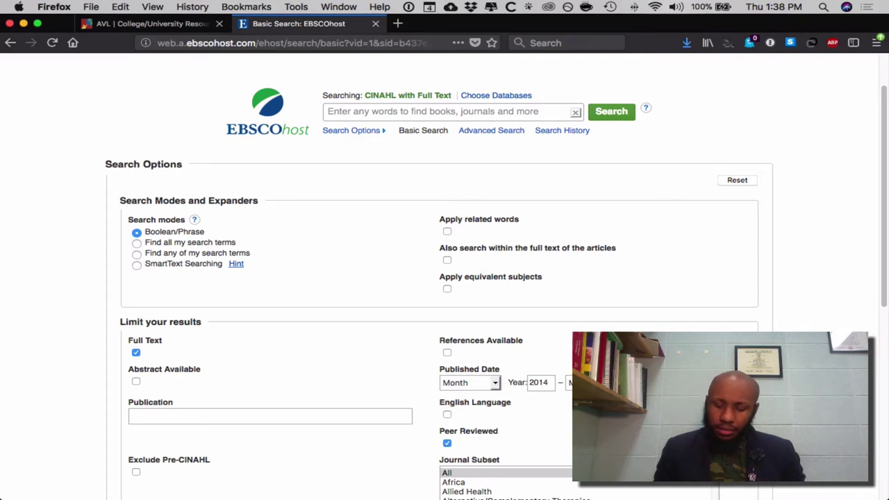
# Step: Run a CINAHL search for 'burns'
pyautogui.click(435, 111)
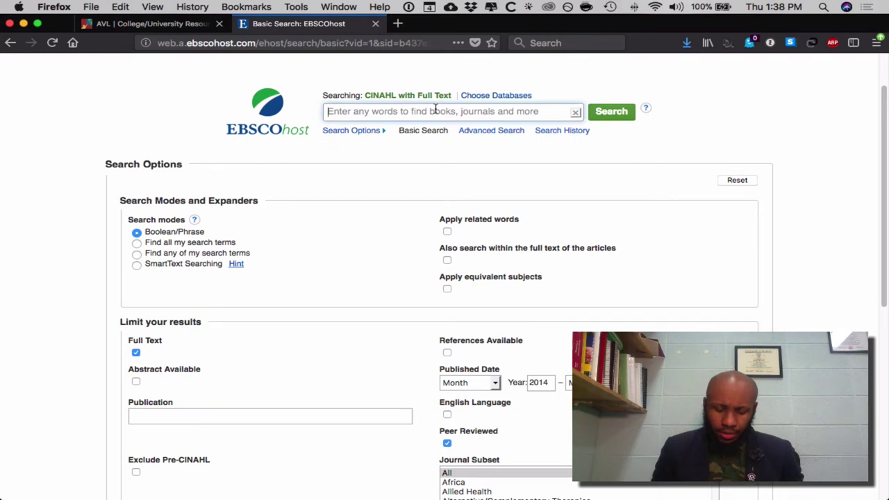
pyautogui.write('bur')
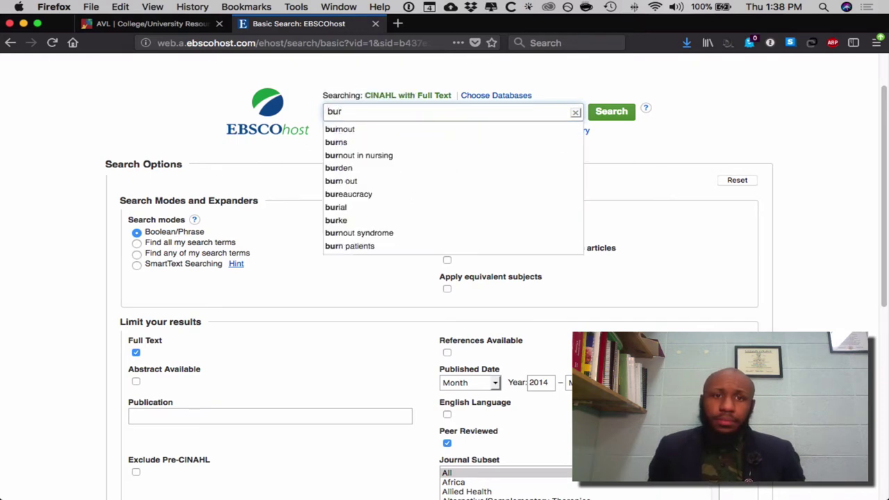
pyautogui.write('ns')
pyautogui.press('Return')
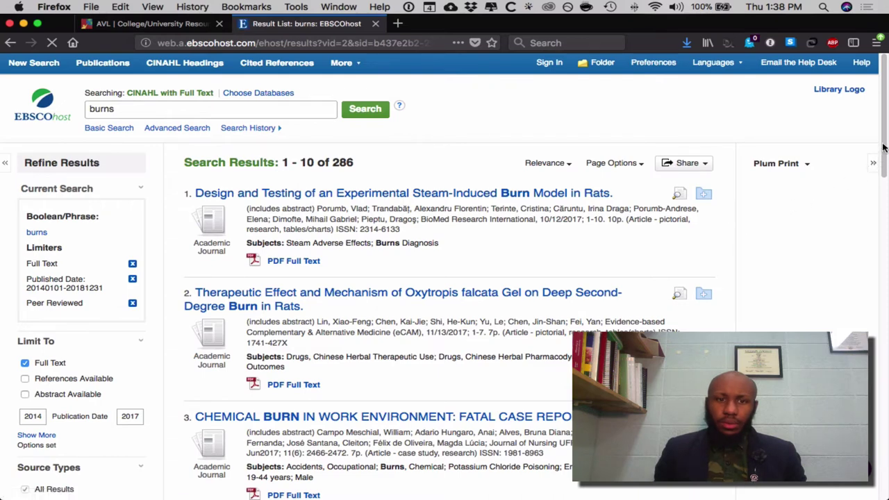
# Step: Open result 5, the enzymatic debriding agent cost analysis for burn wounds
pyautogui.scroll(-1, 883, 149)
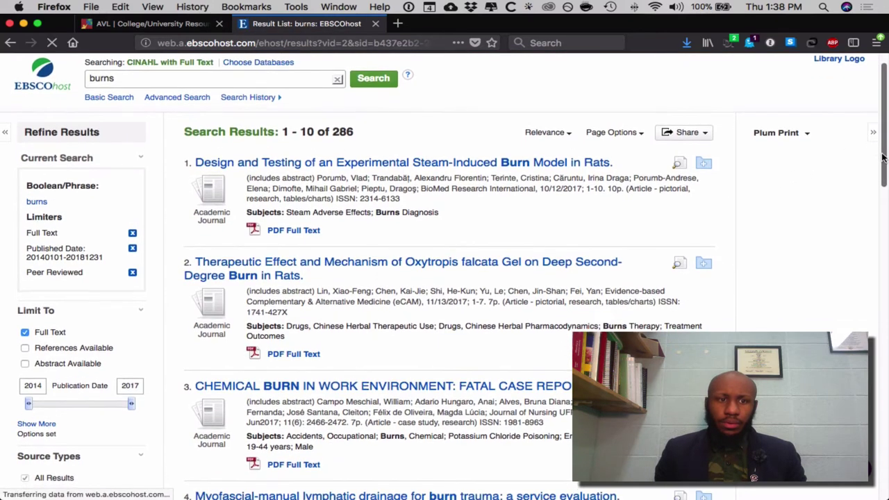
pyautogui.moveTo(884, 154); pyautogui.dragTo(884, 173)
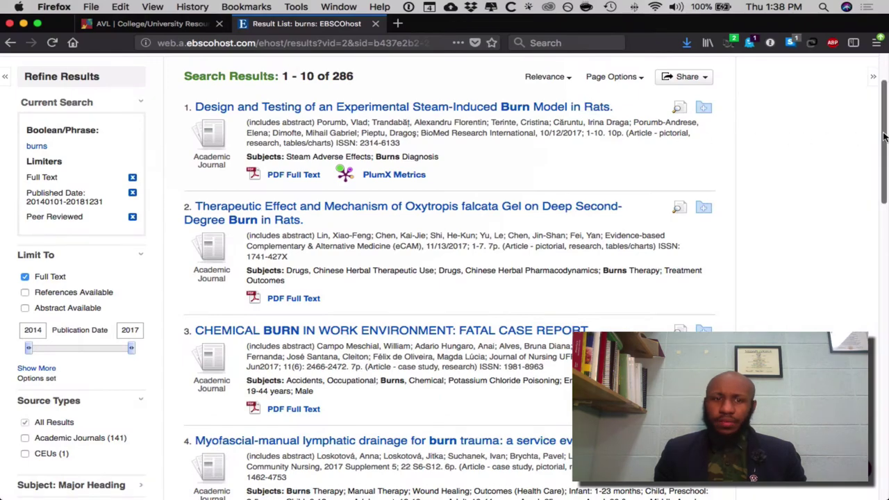
pyautogui.moveTo(883, 139); pyautogui.dragTo(858, 221)
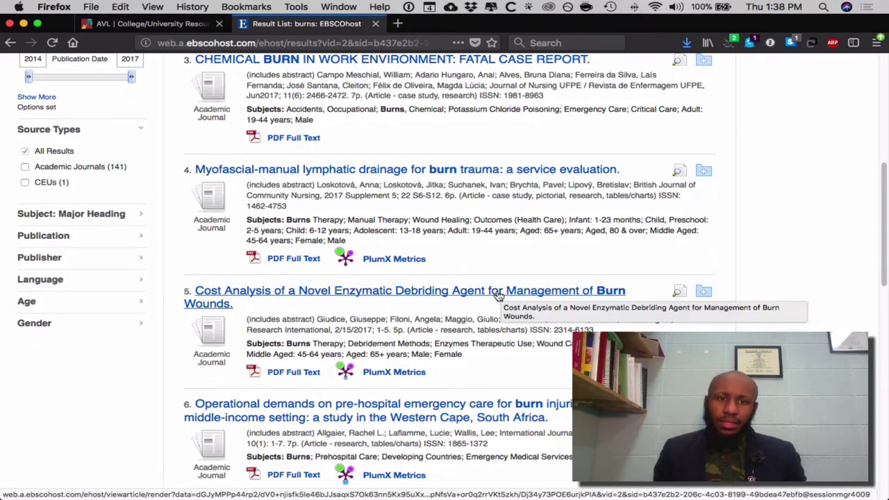
pyautogui.click(439, 299)
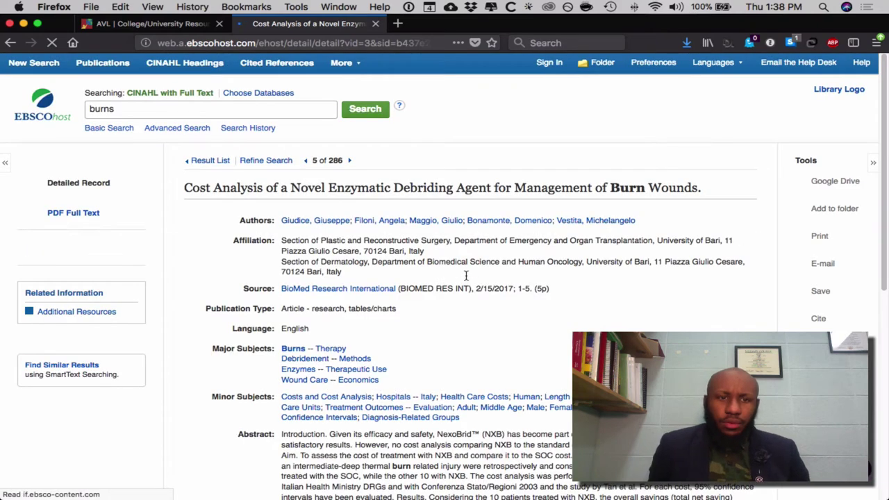
# Step: Open the article's PDF Full Text from its Detailed Record
pyautogui.click(72, 213)
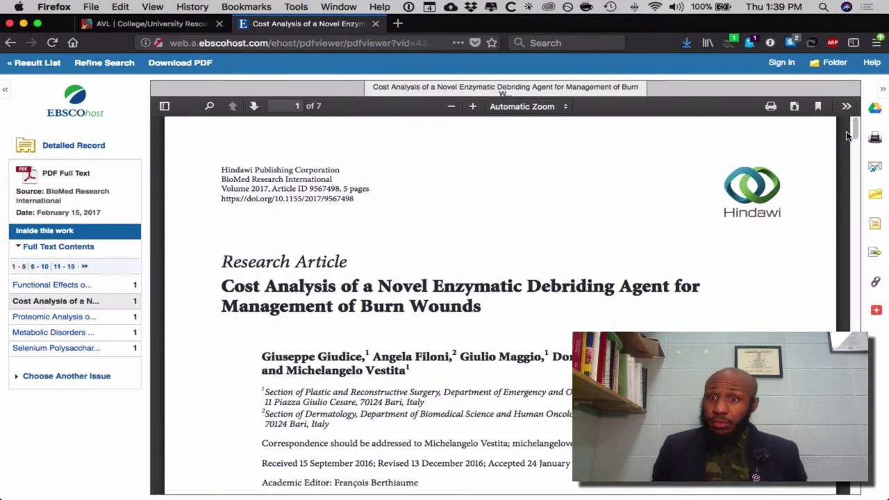
pyautogui.moveTo(855, 132); pyautogui.dragTo(855, 139)
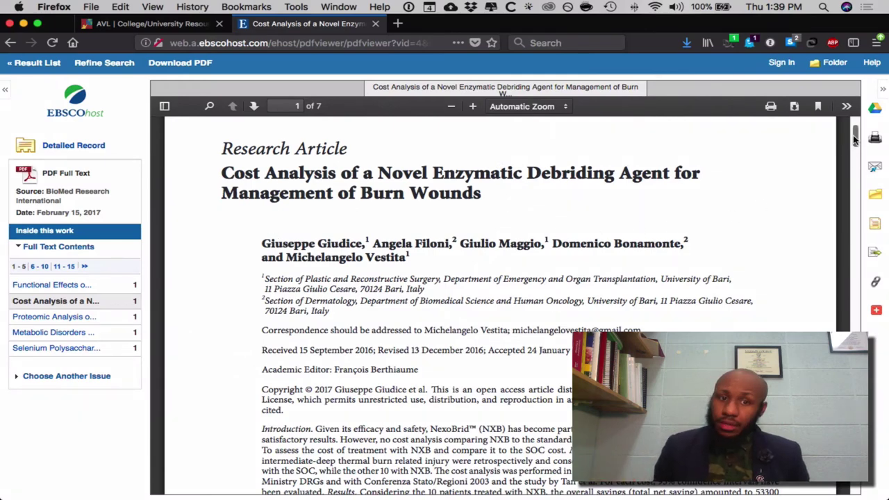
pyautogui.moveTo(856, 140); pyautogui.dragTo(855, 150)
pyautogui.scroll(-1, 855, 150)
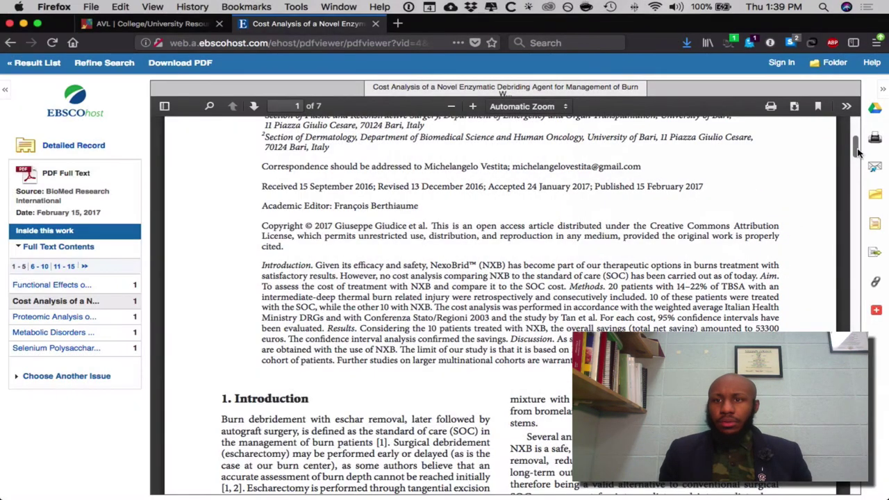
pyautogui.moveTo(859, 153)
pyautogui.mouseDown()
pyautogui.moveTo(844, 242)
pyautogui.moveTo(851, 123)
pyautogui.mouseUp()
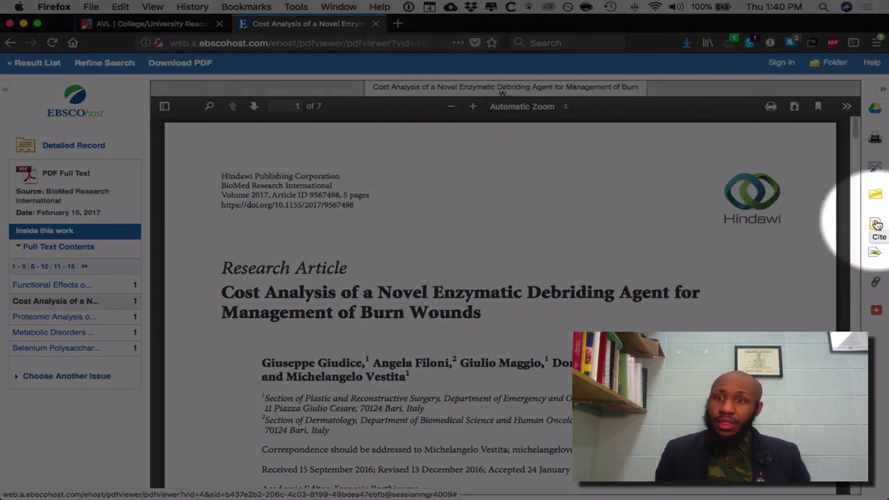
# Step: Copy the article's APA reference from the Cite panel and bring up Word
pyautogui.click(876, 223)
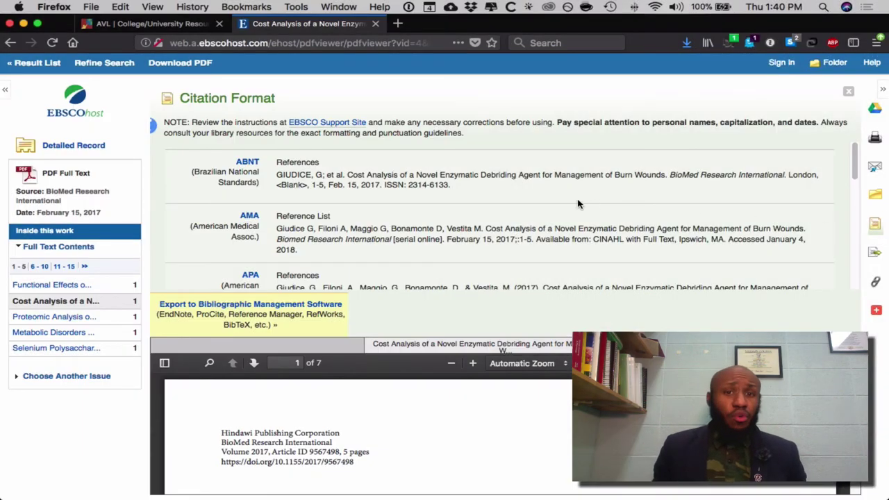
pyautogui.scroll(-1, 440, 172)
pyautogui.scroll(-1, 440, 171)
pyautogui.scroll(-2, 441, 172)
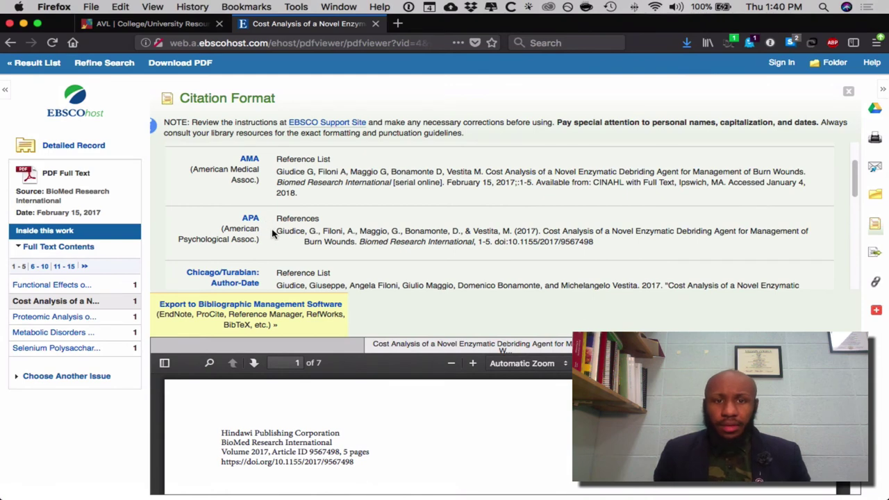
pyautogui.moveTo(277, 233); pyautogui.dragTo(594, 242)
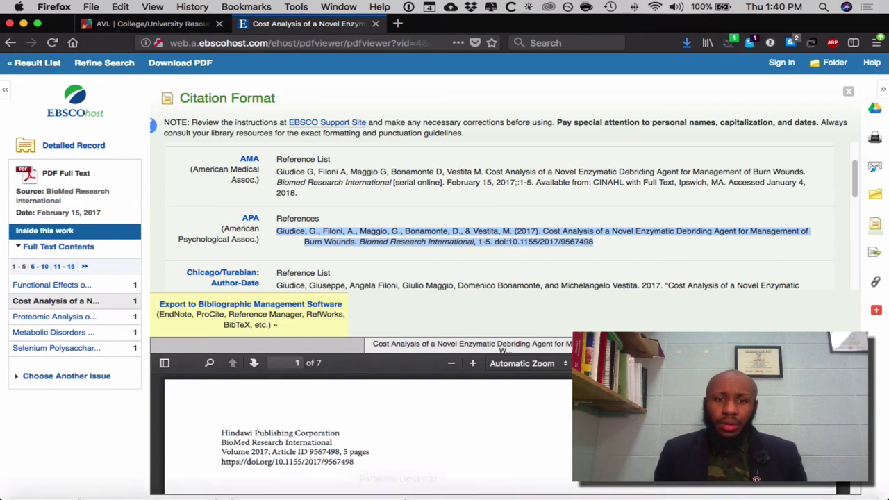
pyautogui.moveTo(414, 489)
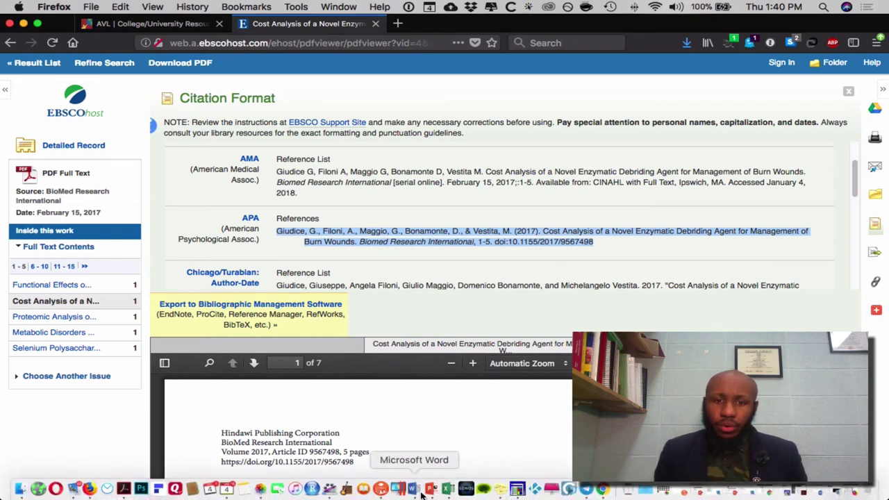
pyautogui.click(414, 491)
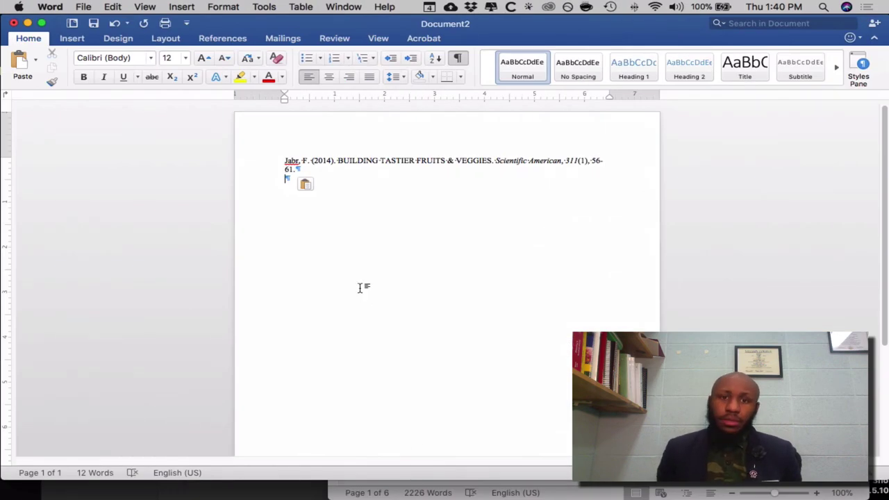
# Step: Paste the APA reference as HTML Format on a new line below the Jabr reference
pyautogui.press('Return')
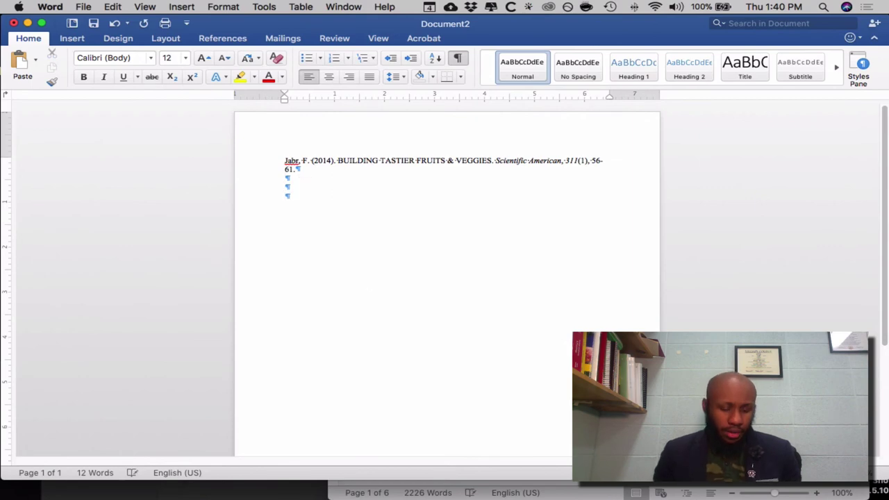
pyautogui.click(35, 62)
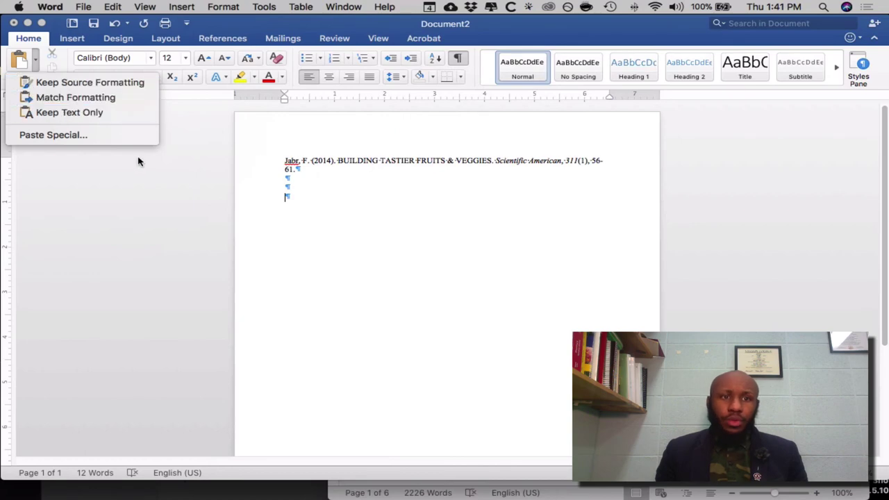
pyautogui.click(118, 160)
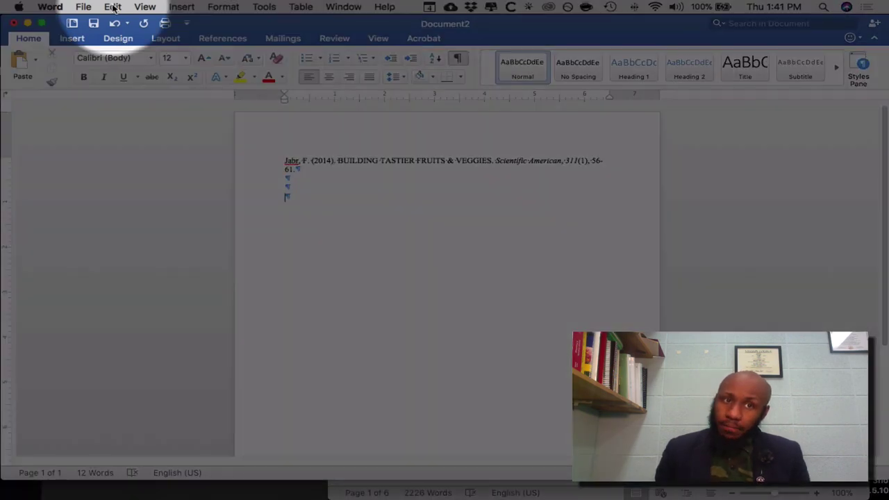
pyautogui.click(113, 7)
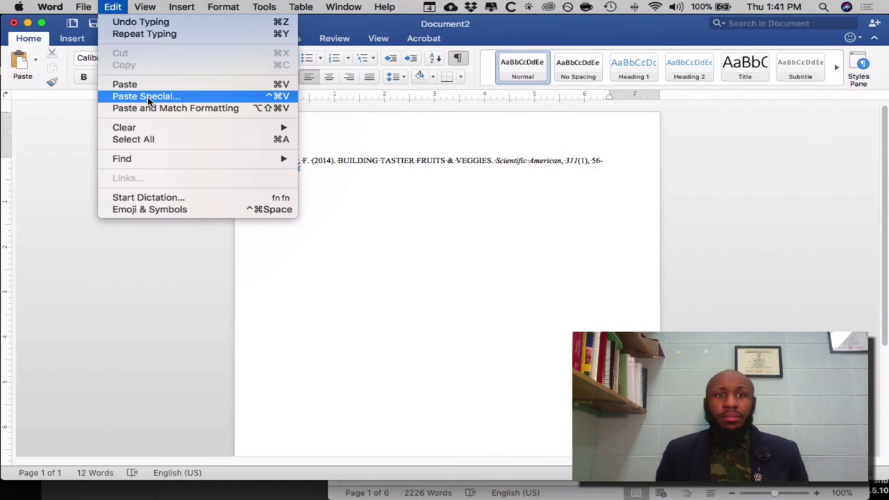
pyautogui.click(148, 98)
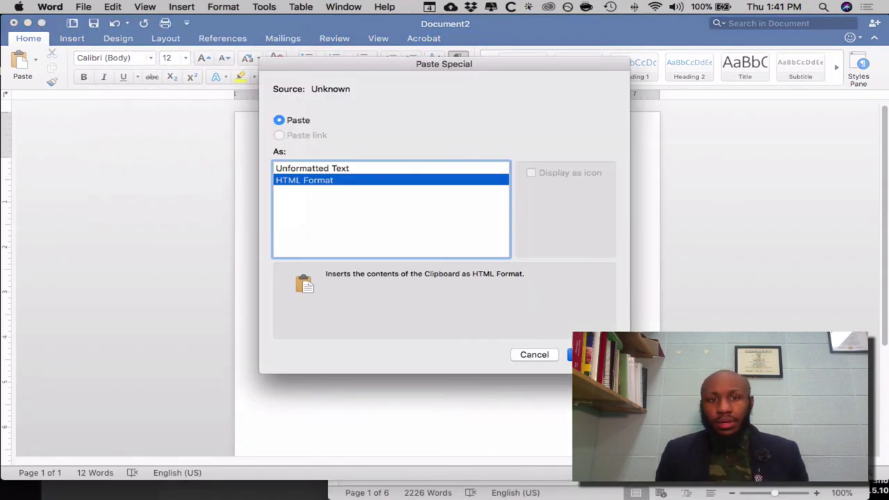
pyautogui.press('Return')
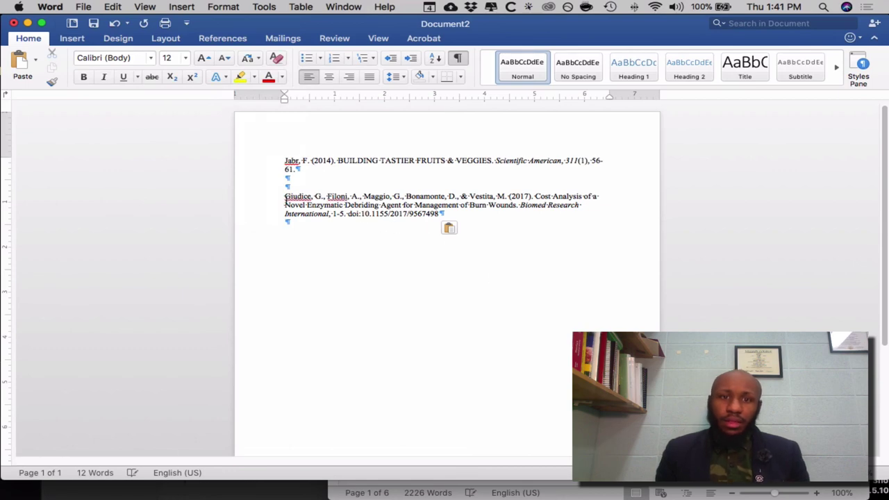
# Step: Format the pasted Giudice reference paragraph with a Hanging special indent of 0.5 inch
pyautogui.moveTo(284, 197); pyautogui.dragTo(427, 217)
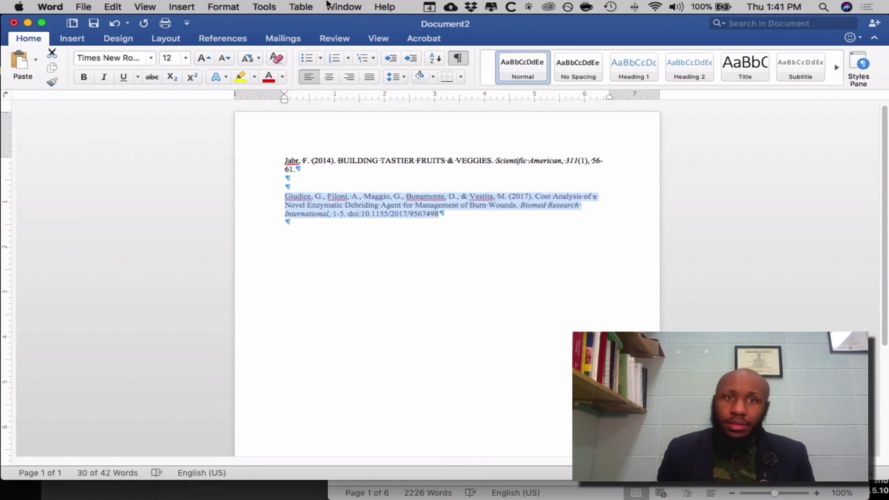
pyautogui.click(236, 8)
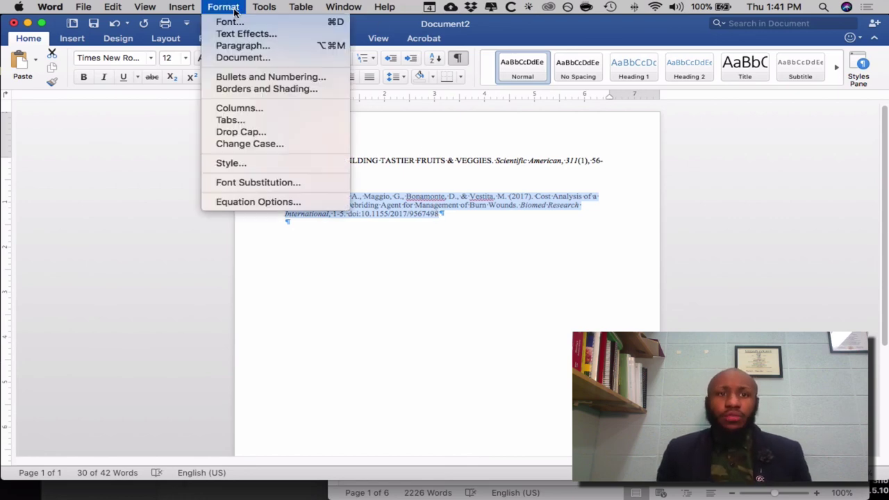
pyautogui.click(238, 46)
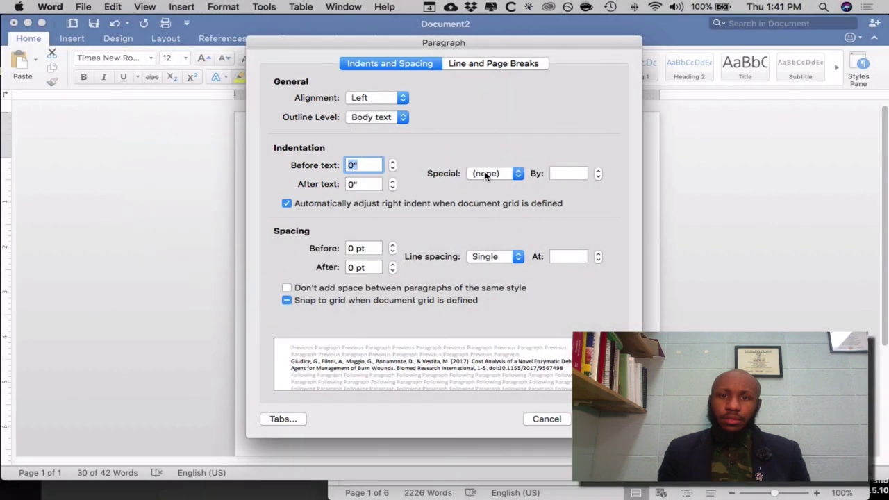
pyautogui.click(485, 175)
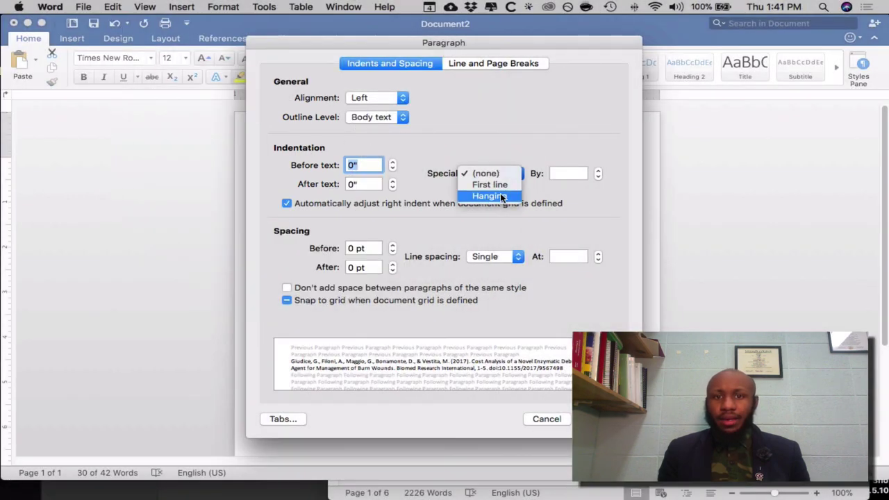
pyautogui.click(502, 197)
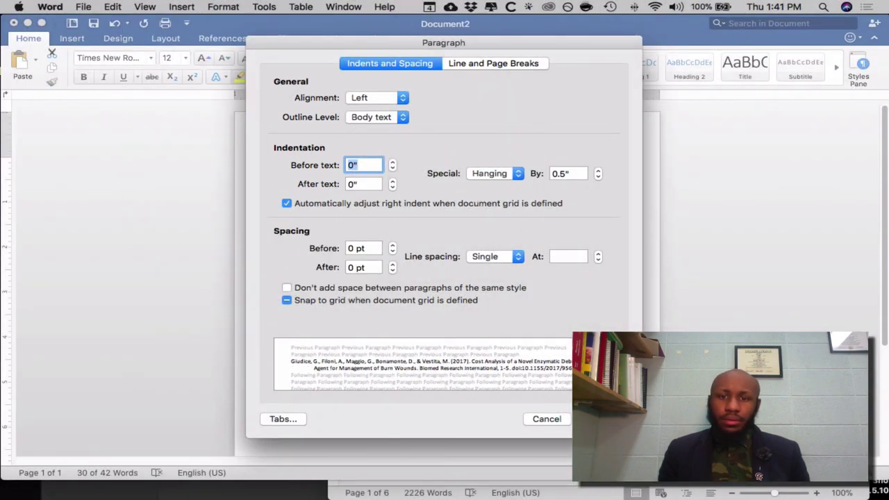
pyautogui.click(593, 419)
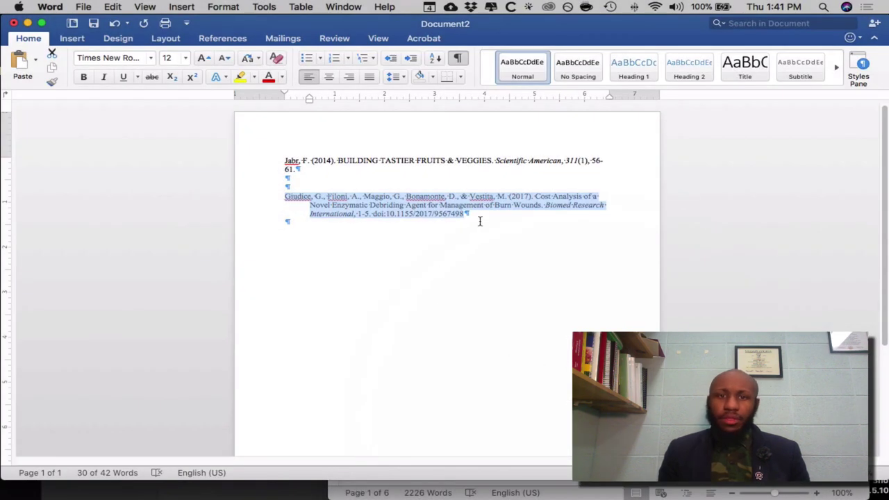
pyautogui.click(485, 216)
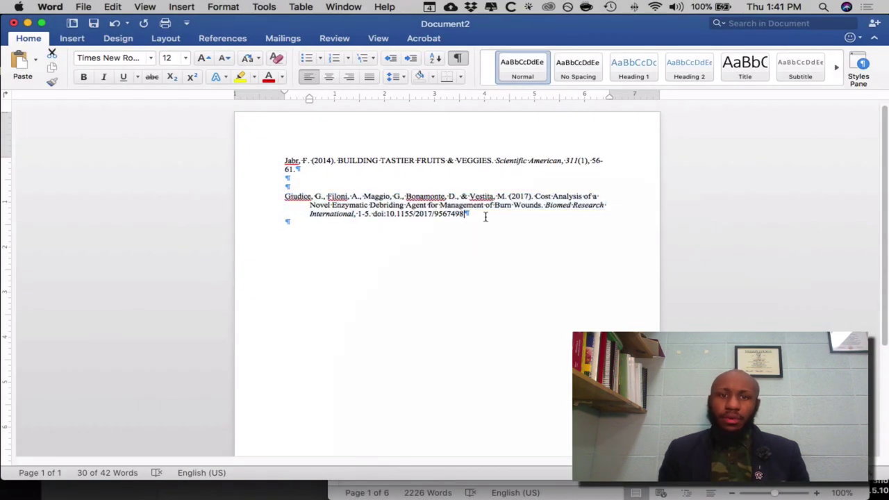